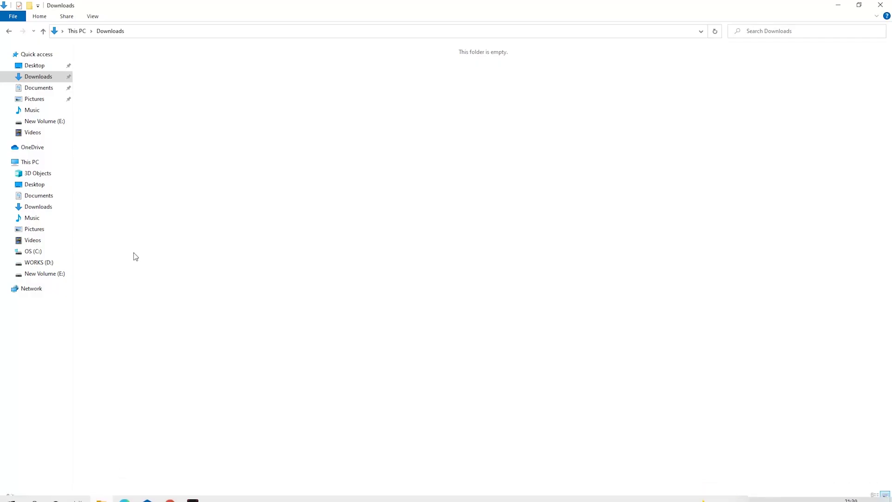
Make a new folder called 'Miner' in the empty Downloads folder.
right_click(163, 184)
mouse_move(208, 309)
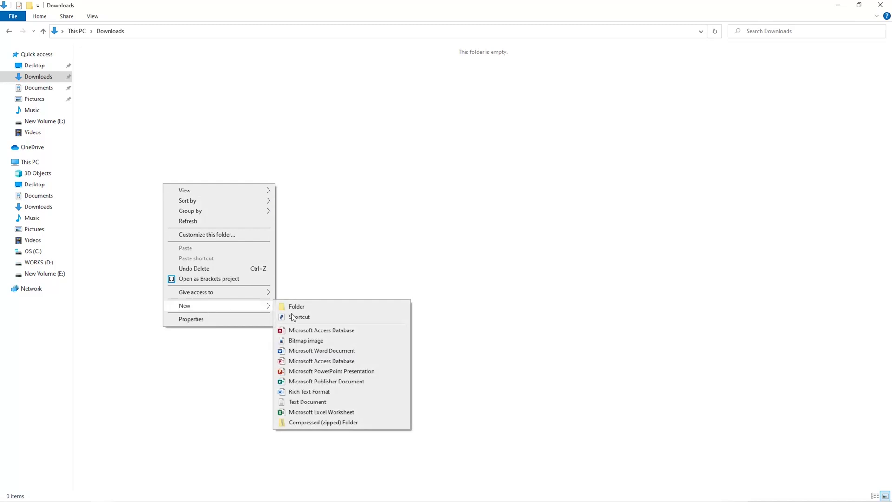
left_click(318, 309)
type("Miner")
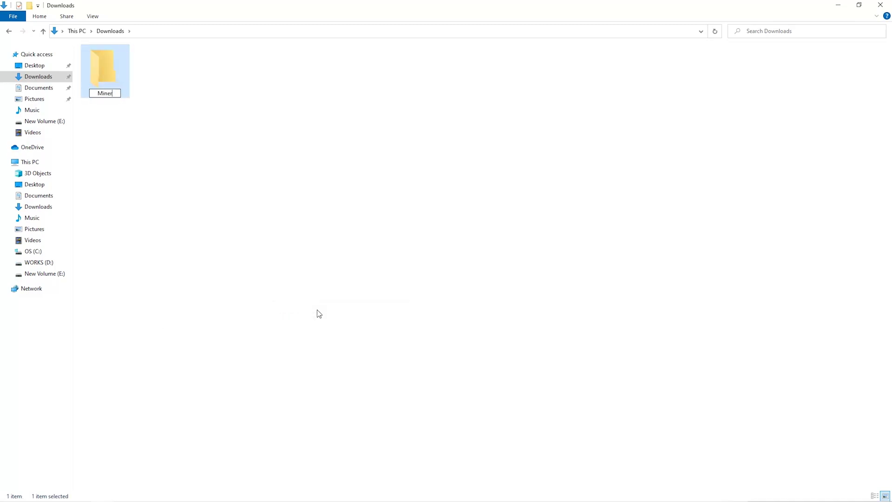
key("Return")
Go to the antivirus exclusions list in Windows Security's virus protection settings.
key("super")
type("windo")
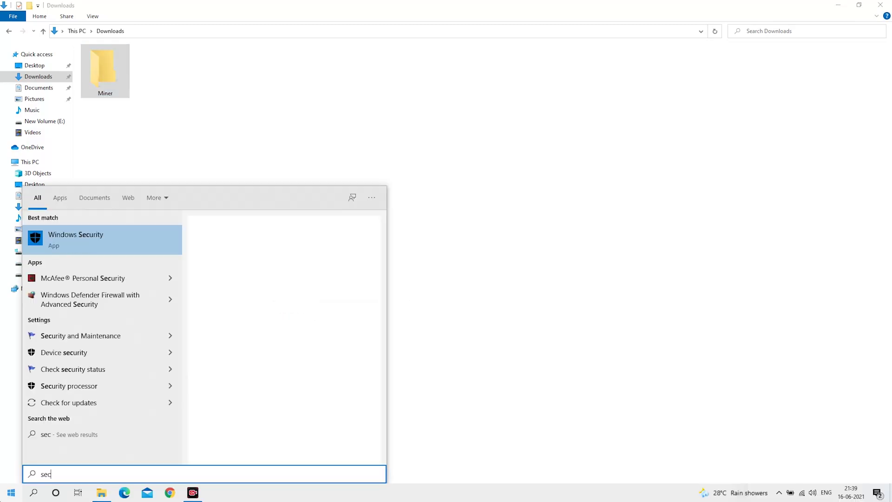
key("Return")
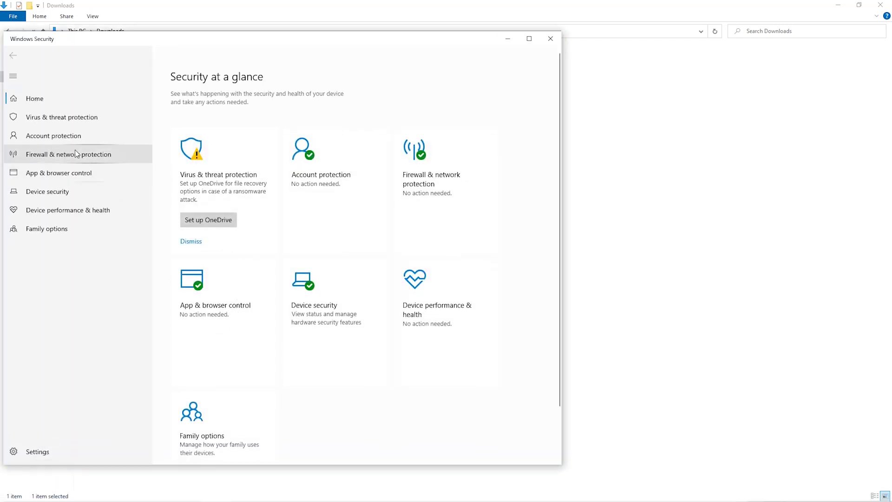
left_click(68, 112)
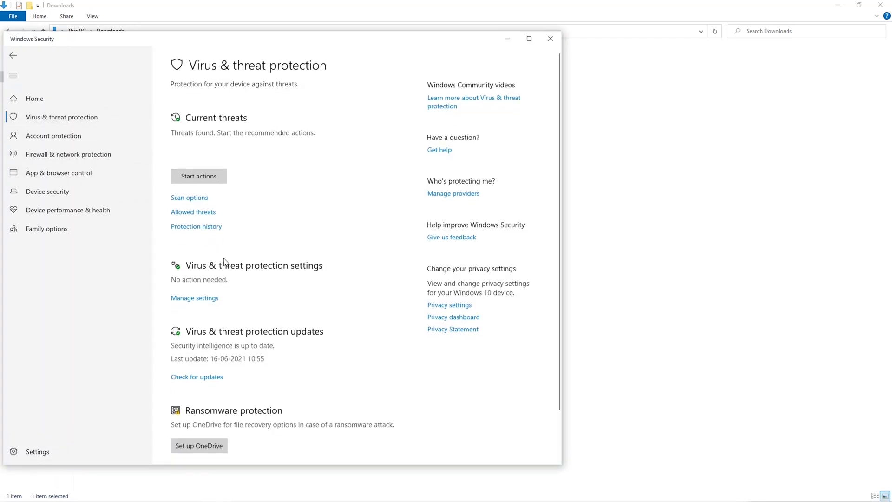
scroll(225, 260, "down", 2)
left_click(207, 243)
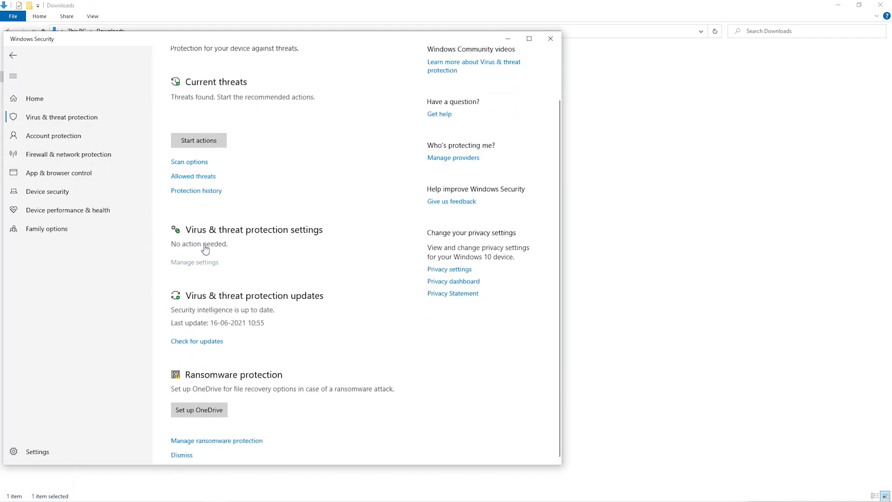
scroll(221, 309, "down", 5)
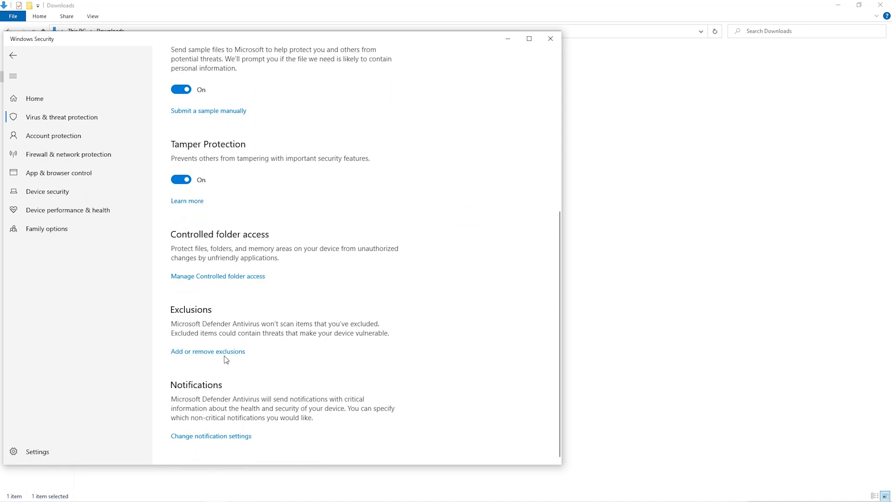
left_click(225, 352)
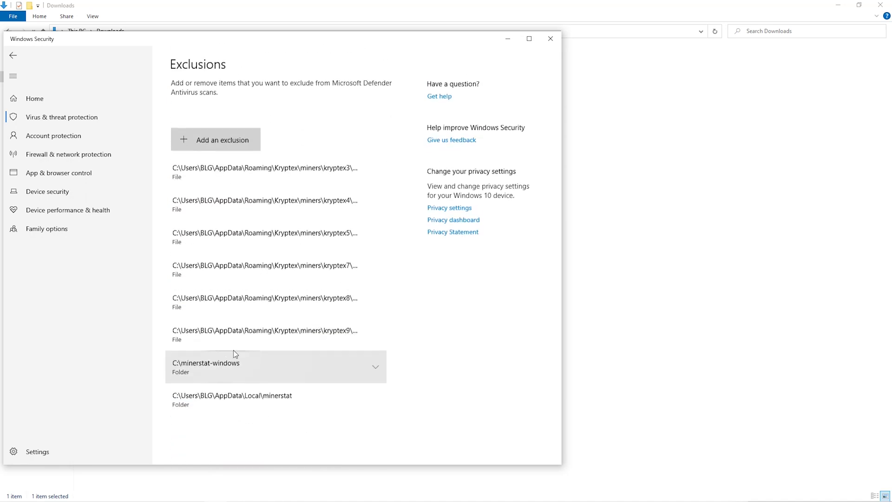
Add the Downloads\Miner folder as an antivirus exclusion.
left_click(251, 143)
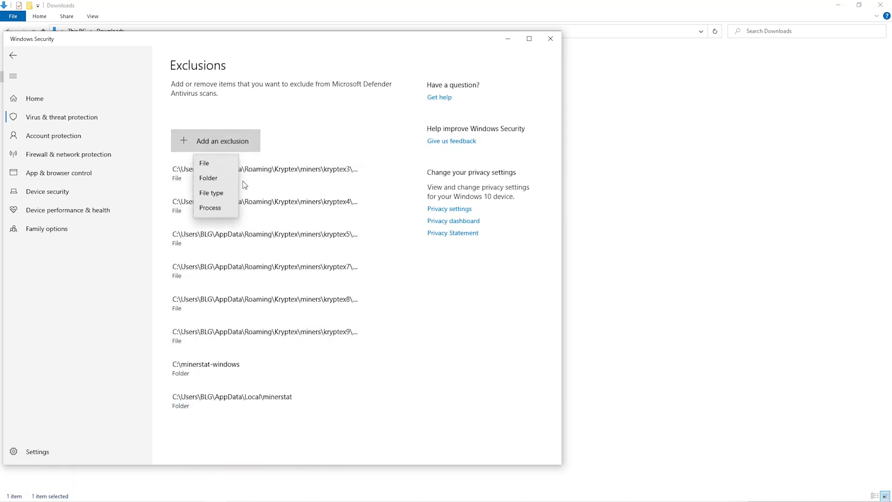
left_click(217, 179)
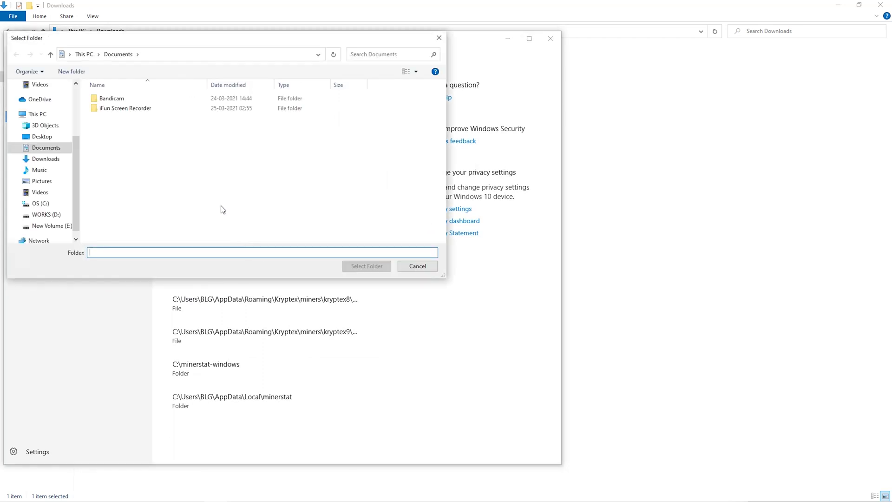
left_click(58, 171)
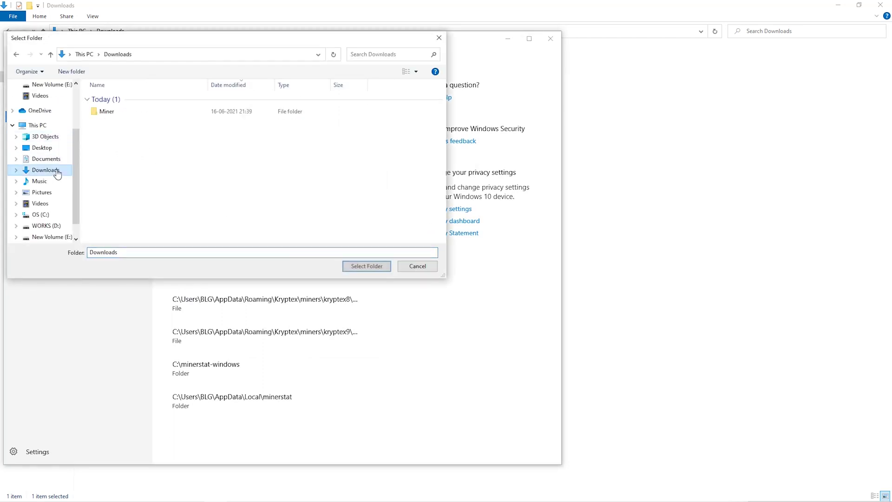
left_click(260, 116)
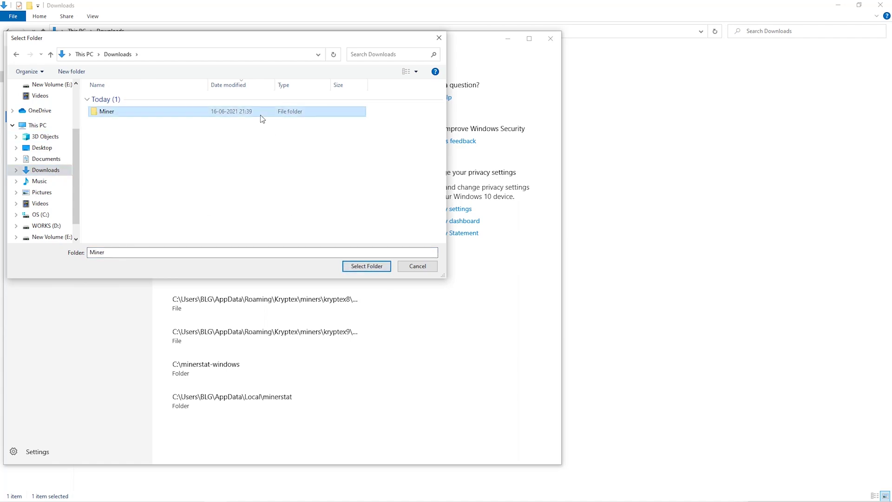
left_click(366, 266)
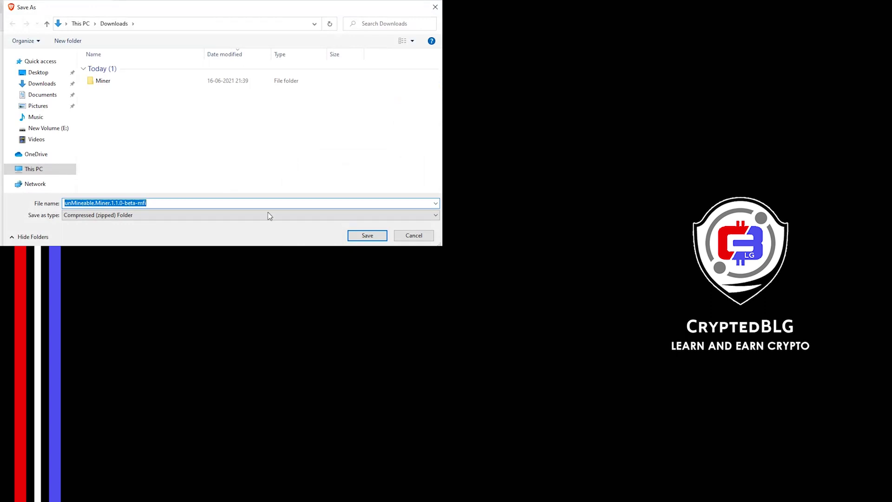
Save the unMineable.Miner.1.1.0-beta-mfi zip into the Downloads\Miner folder.
left_click(159, 84)
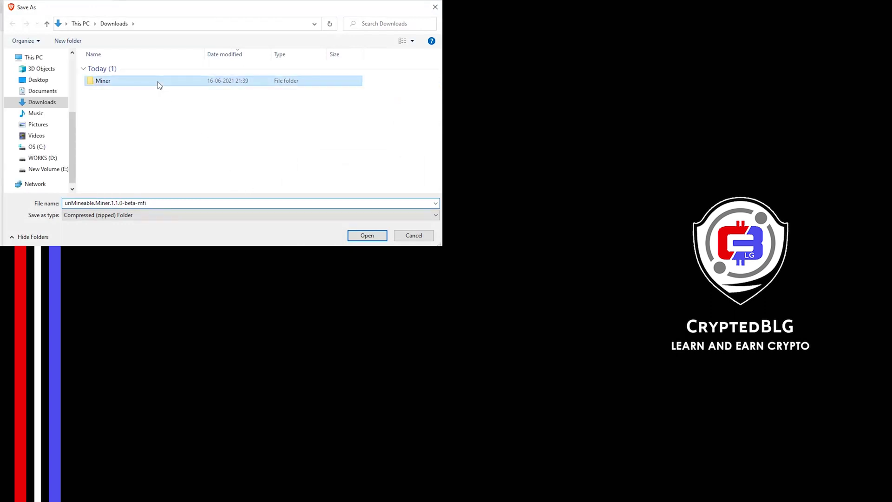
double_click(159, 84)
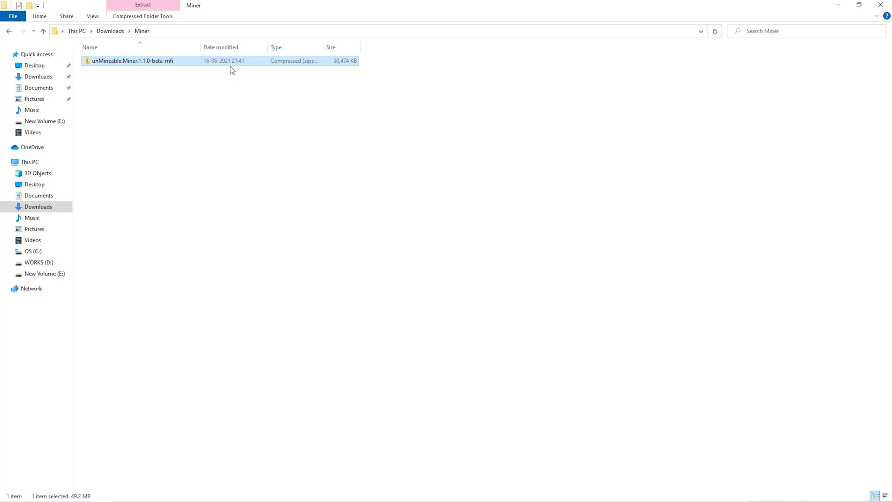
Extract the miner zip here with 7-Zip and launch unMineable Miner 1.1.0-beta-mfi.
right_click(227, 65)
mouse_move(275, 124)
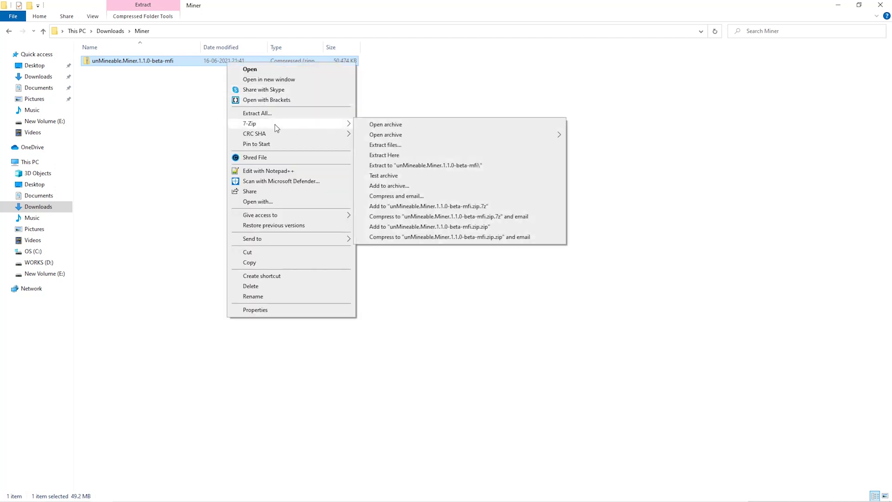
left_click(394, 155)
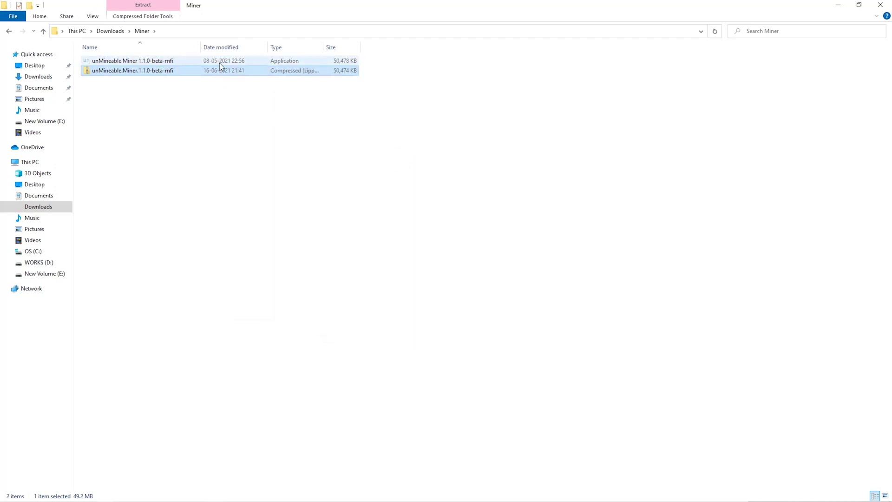
double_click(219, 62)
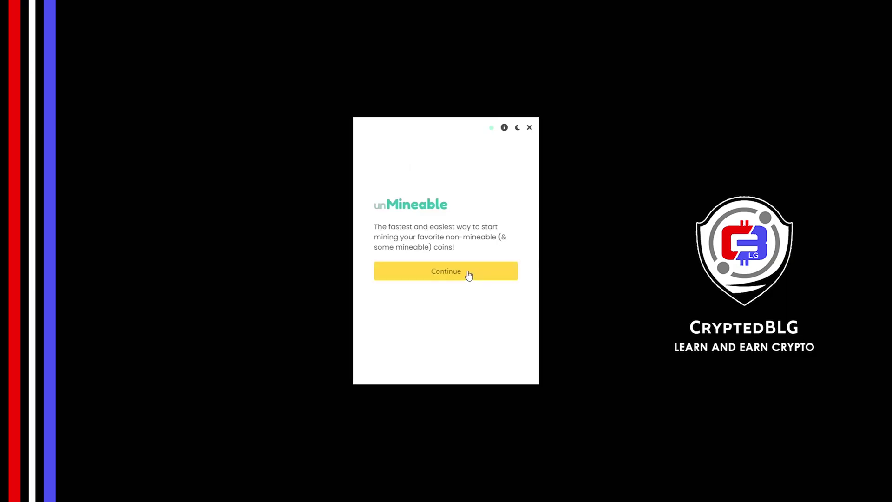
Get past the welcome screen and keep Graphics Card (GPU) as the mining hardware.
left_click(469, 275)
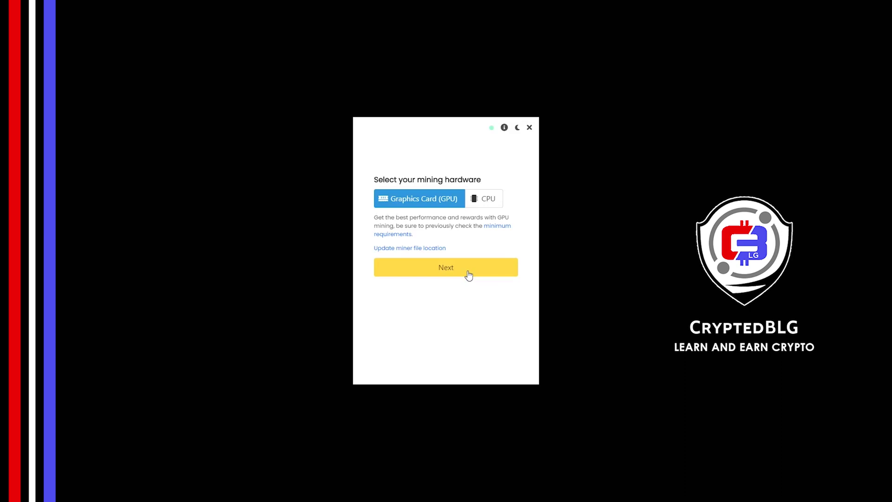
left_click(481, 205)
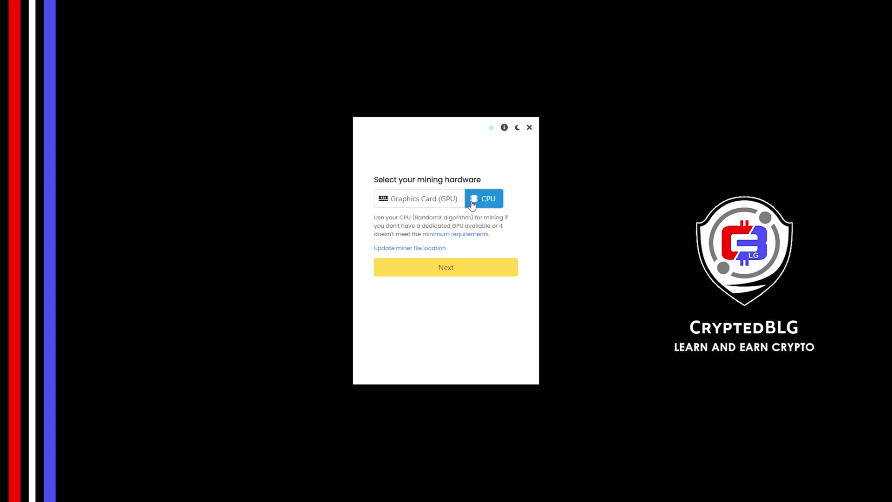
left_click(430, 205)
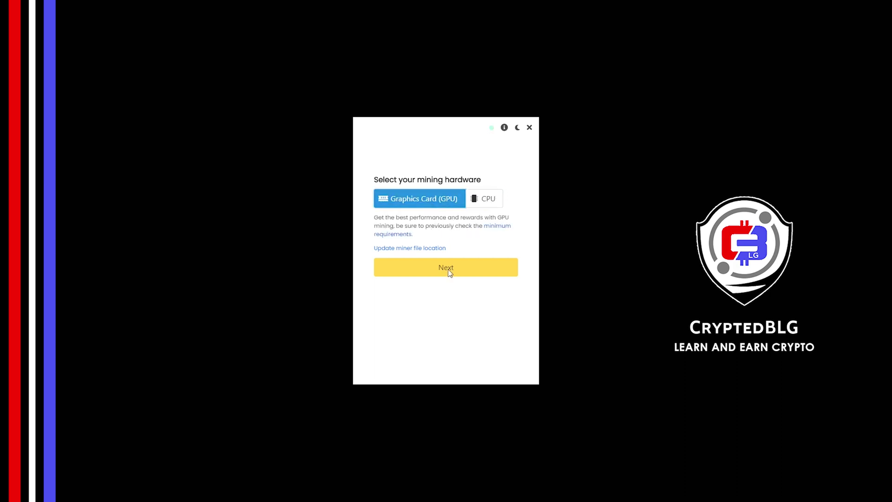
left_click(424, 274)
Pick SafeMoon (V2) using the 'sfm' filter and paste the receiving wallet address.
left_click(413, 198)
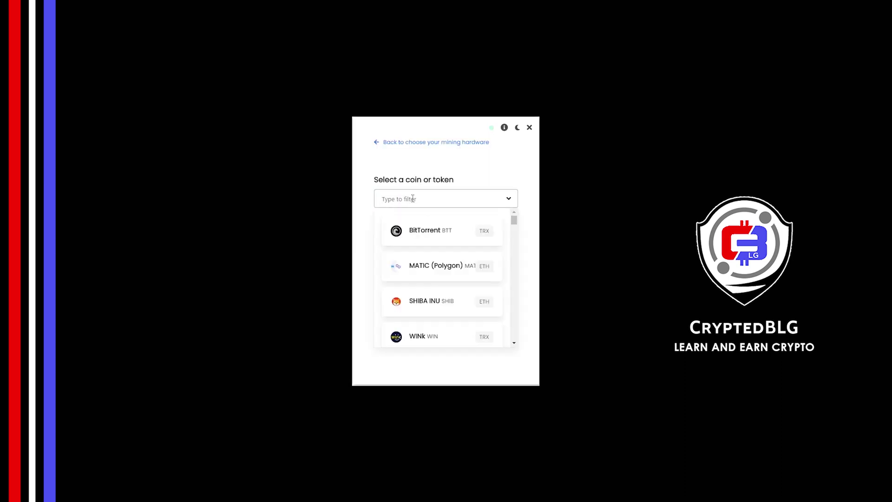
type("sfm")
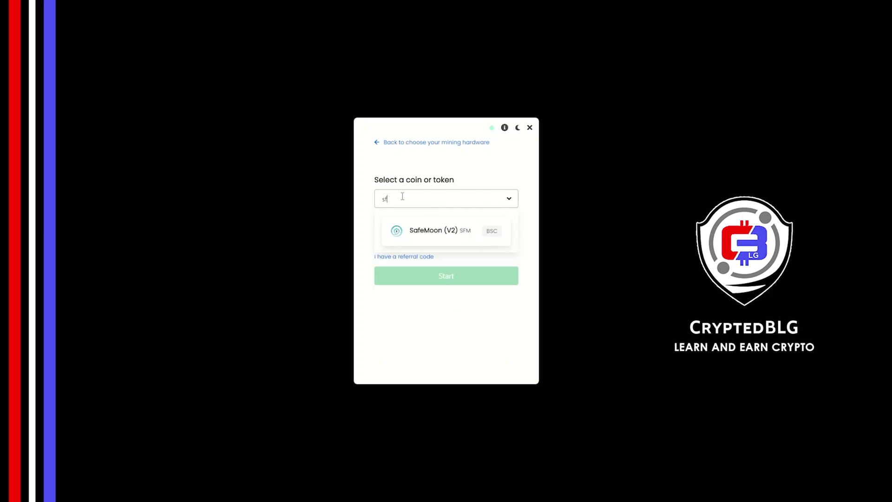
left_click(409, 236)
key("ctrl+v")
key("ctrl+a")
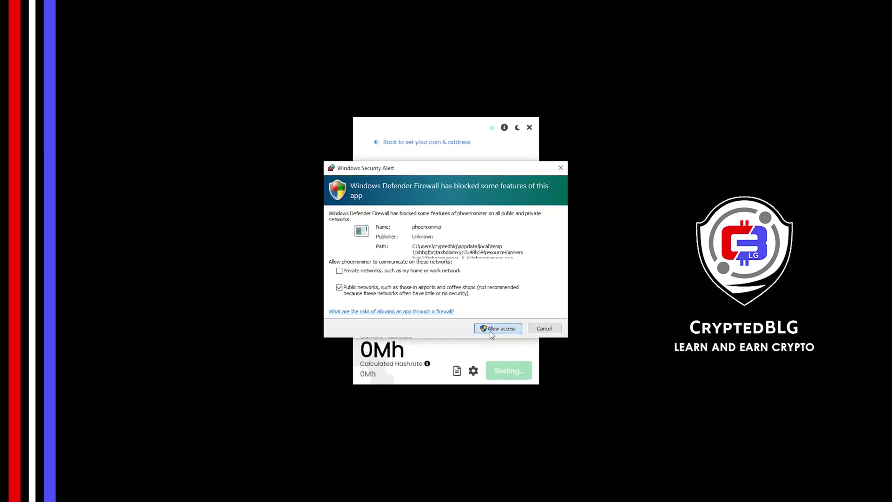
Allow phoenixminer access in the Windows Defender Firewall alert.
left_click(490, 329)
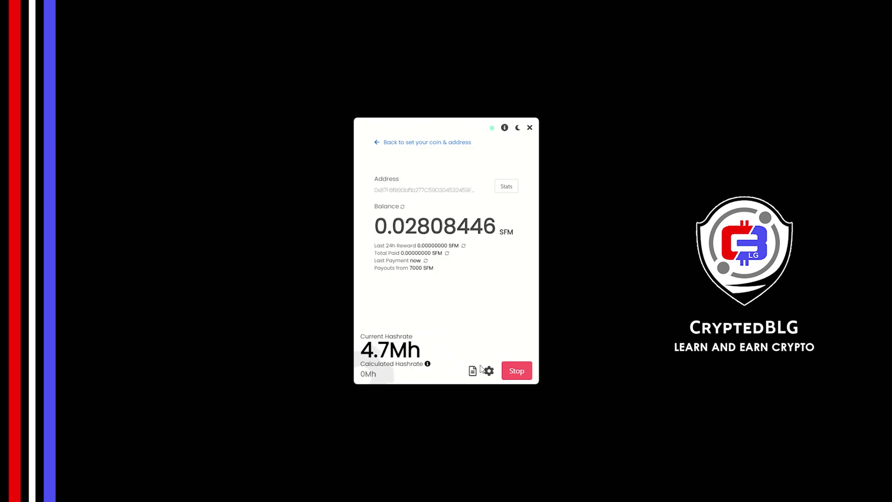
Review the mining settings, keep worker name blg-miner, then save and restart.
left_click(489, 370)
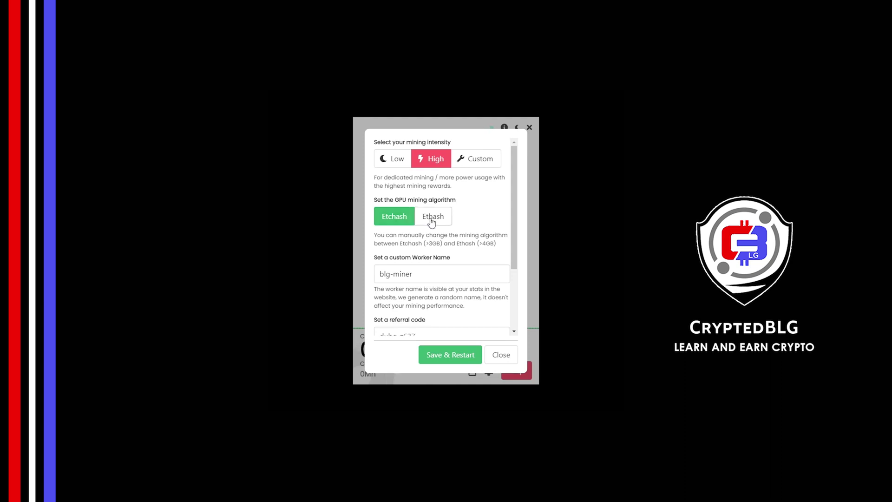
left_click_drag(440, 273, 374, 281)
left_click(426, 293)
scroll(426, 294, "down", 2)
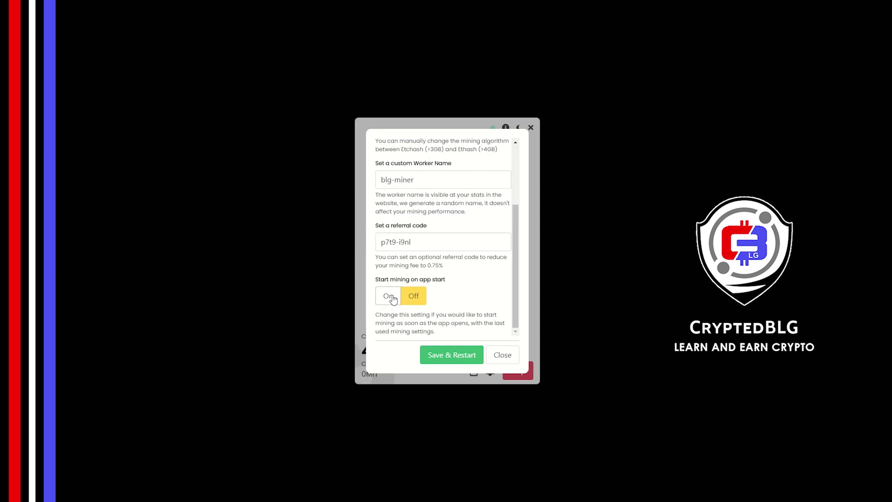
left_click(441, 358)
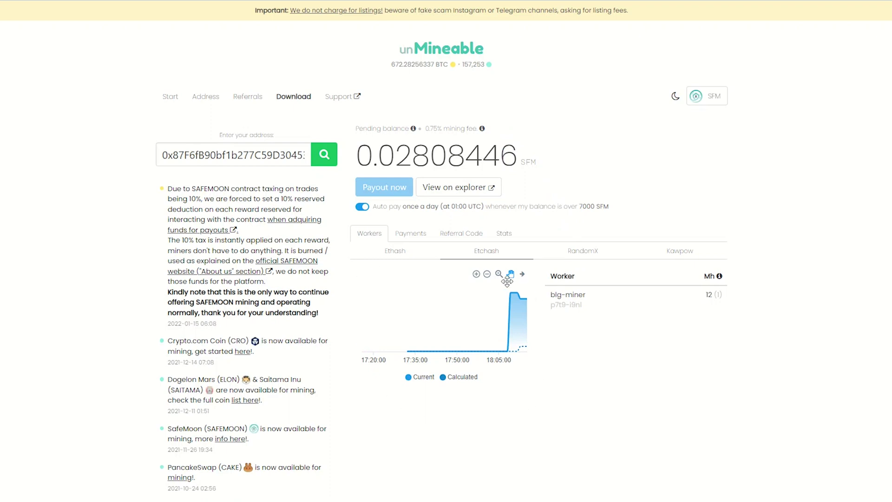
View the account's Payments, Referral Code and Stats tabs on the dashboard.
left_click(414, 234)
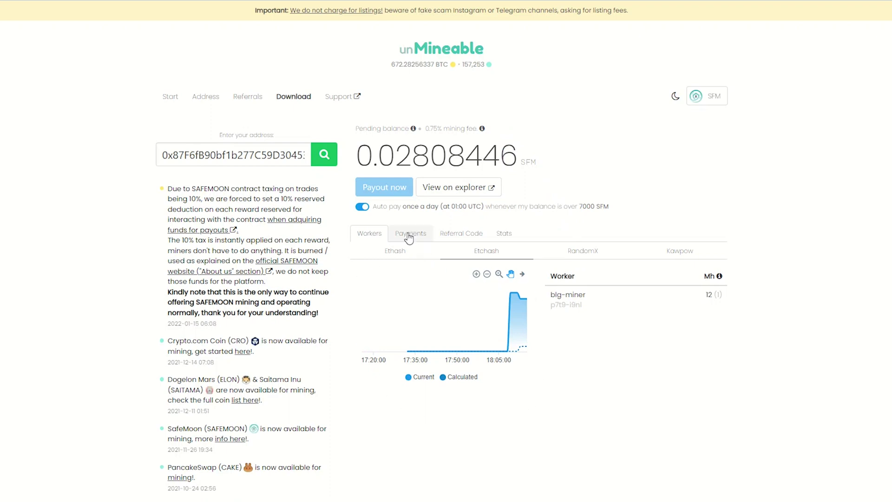
left_click(447, 233)
scroll(492, 214, "down", 1)
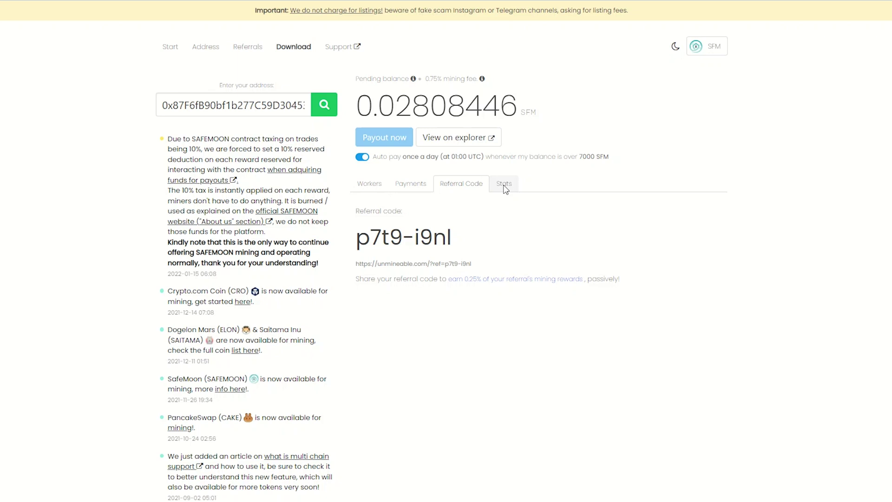
left_click(505, 188)
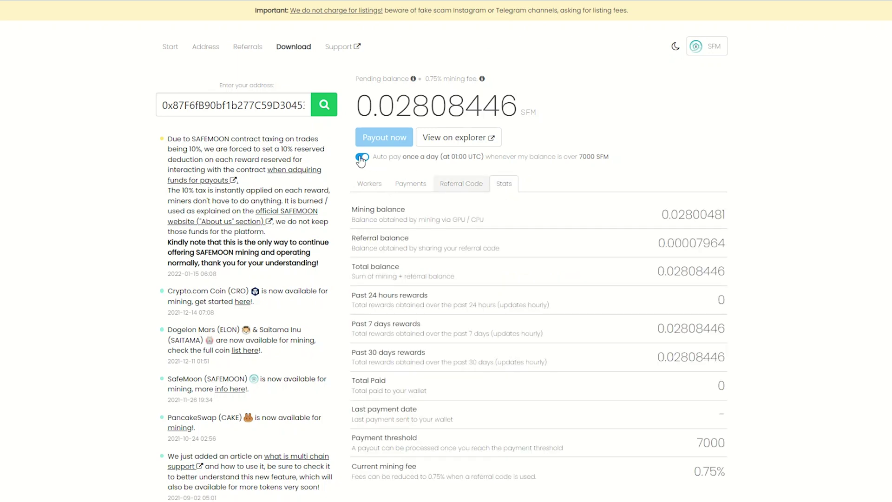